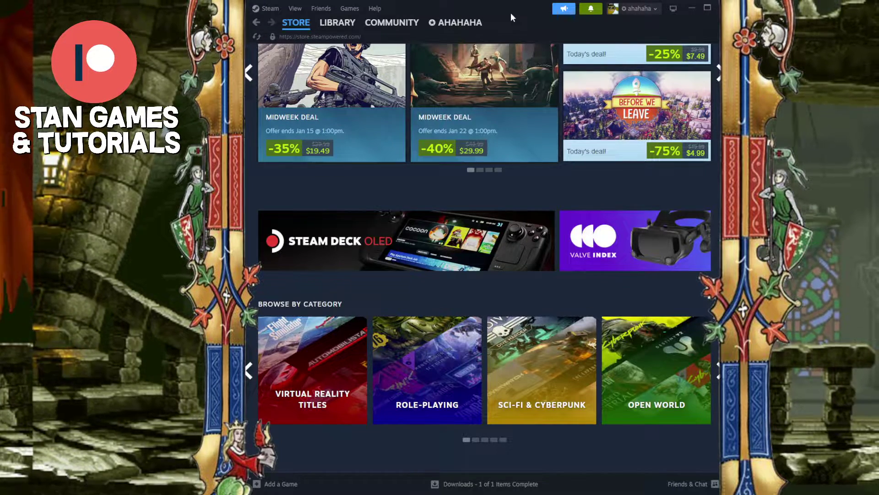
Open Steam Settings from the Steam menu and go to the Notifications section
click(266, 15)
click(270, 103)
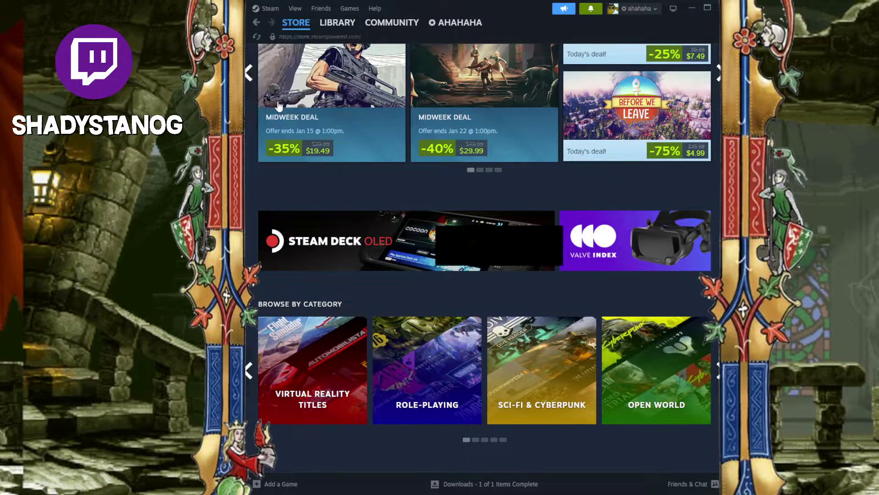
click(337, 200)
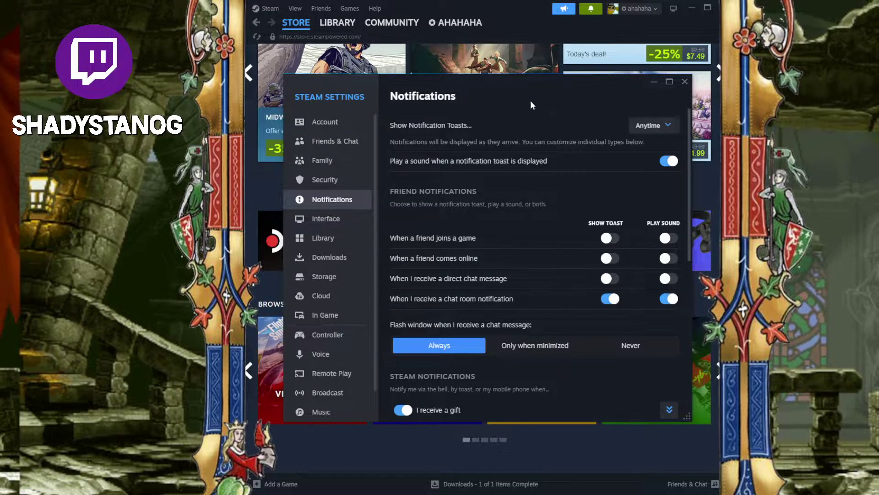
scroll(543, 124, down, 4)
scroll(550, 169, down, 2)
scroll(553, 191, up, 5)
scroll(560, 185, up, 1)
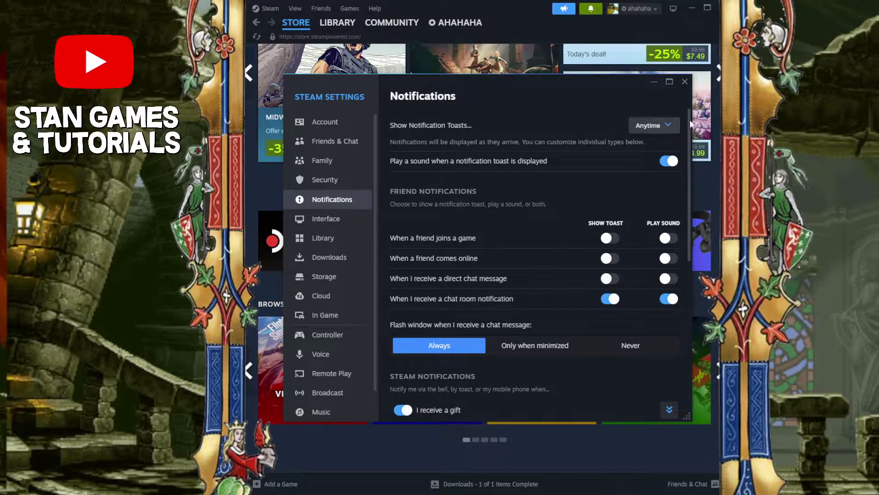
Set Show Notification Toasts to Never and switch off the toast notification sound
click(646, 130)
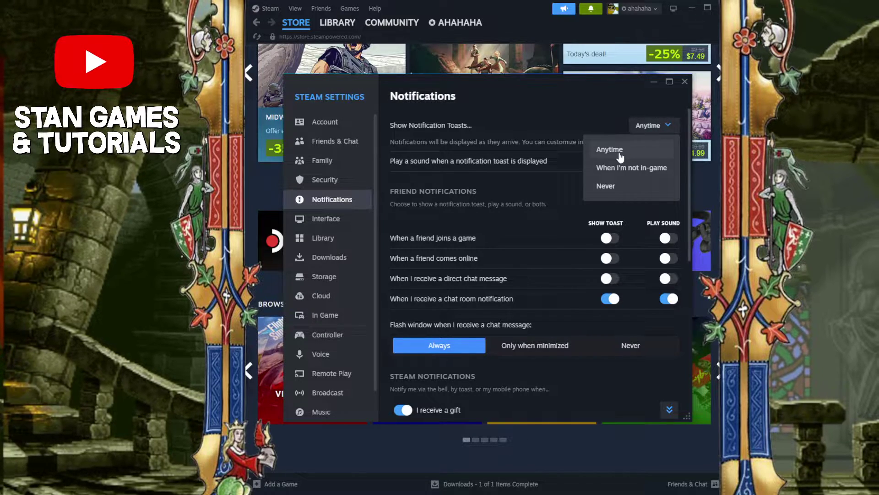
click(606, 186)
scroll(584, 248, down, 1)
scroll(576, 231, up, 1)
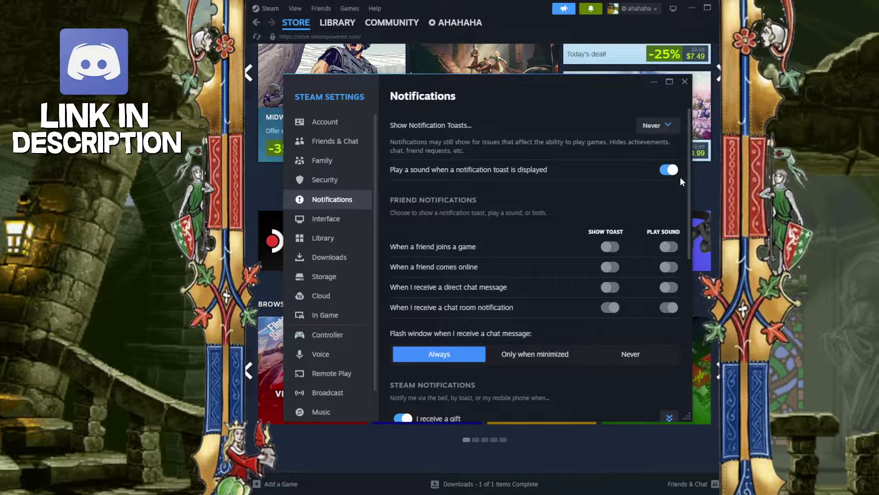
click(668, 171)
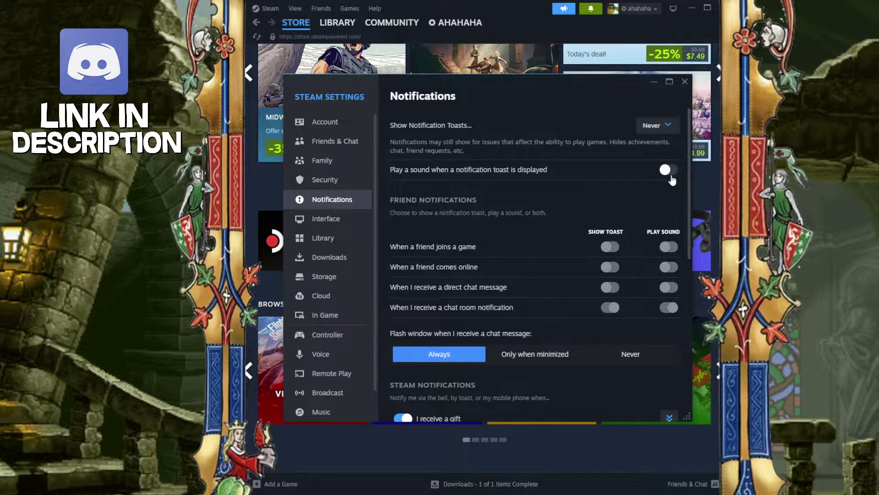
scroll(644, 178, down, 3)
scroll(632, 196, up, 3)
scroll(619, 208, down, 5)
scroll(653, 263, up, 3)
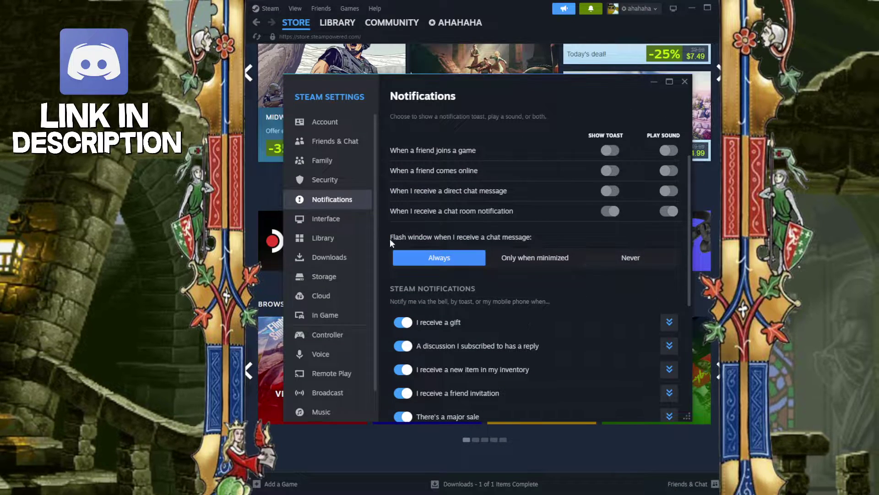
Set chat-message window flashing to Never and switch off six notification types, gifts through wishlist sales
click(625, 258)
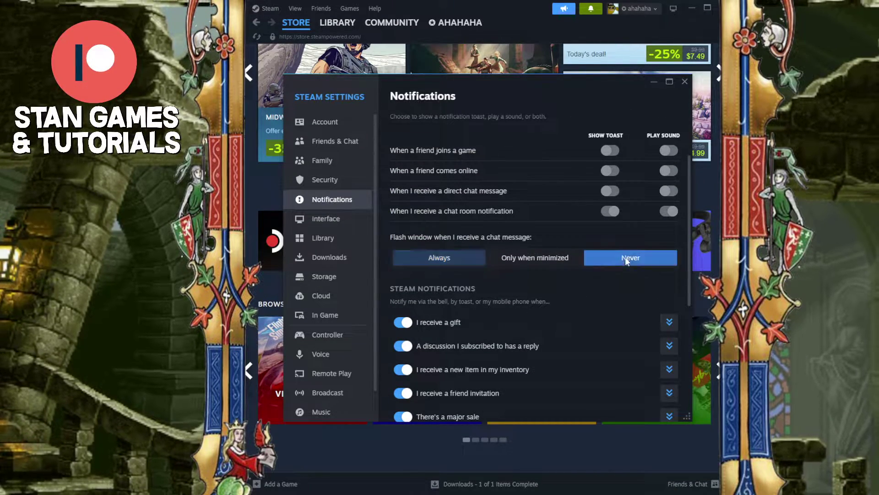
scroll(666, 273, down, 1)
scroll(545, 212, down, 3)
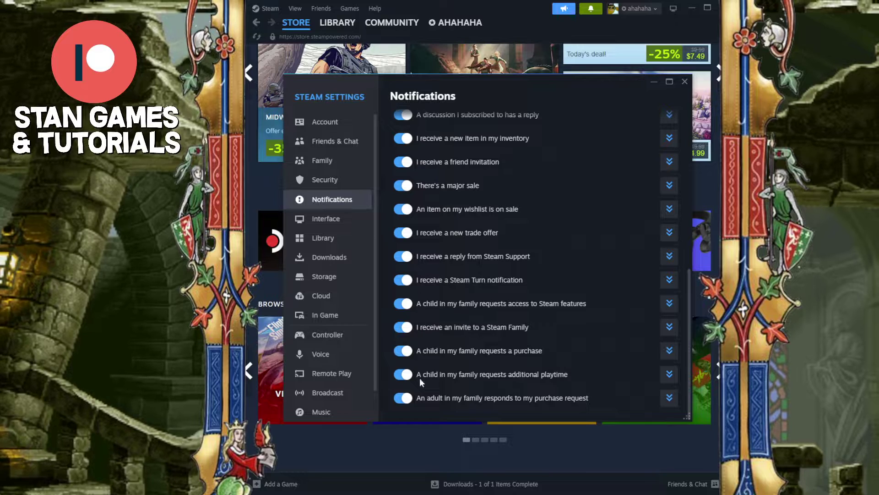
scroll(420, 378, up, 1)
scroll(421, 275, up, 3)
scroll(410, 211, down, 3)
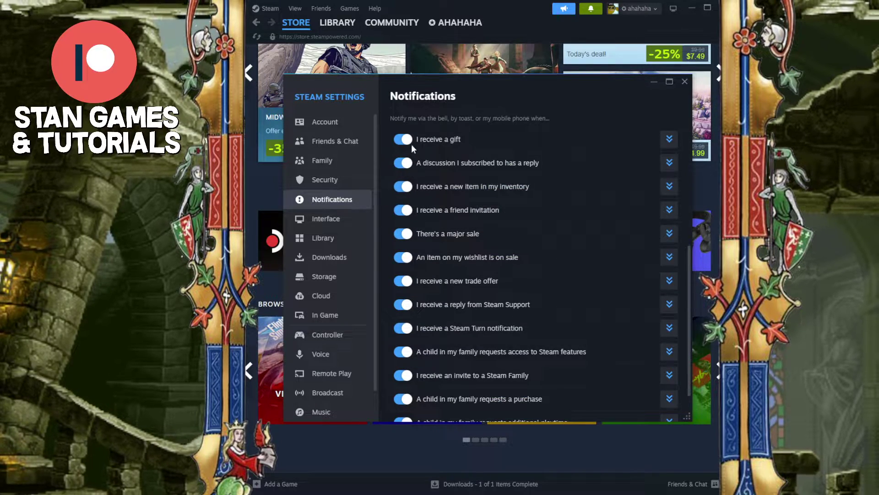
click(406, 140)
click(404, 163)
click(403, 186)
click(403, 209)
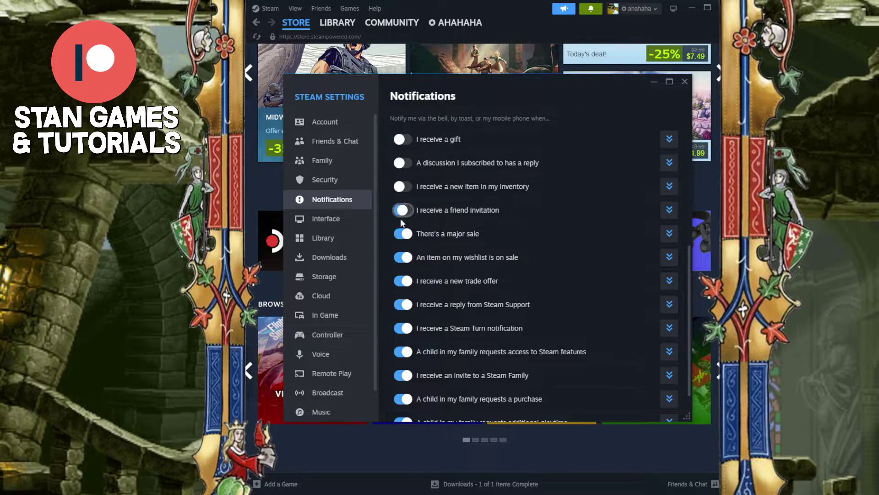
click(403, 234)
click(402, 257)
Re-enable those six notification types and expand the gift notification's delivery options
click(402, 257)
click(403, 234)
click(403, 210)
click(403, 186)
click(404, 163)
click(405, 140)
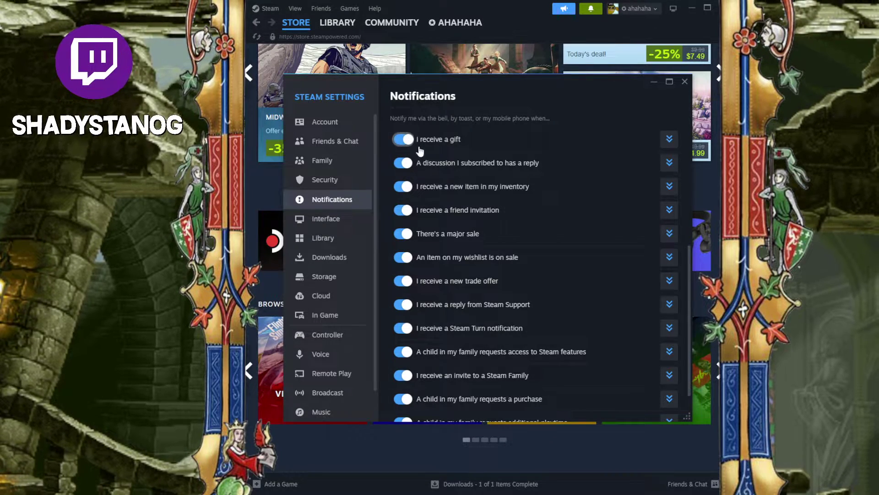
scroll(548, 251, down, 1)
scroll(681, 273, up, 3)
scroll(669, 274, down, 1)
scroll(670, 188, down, 1)
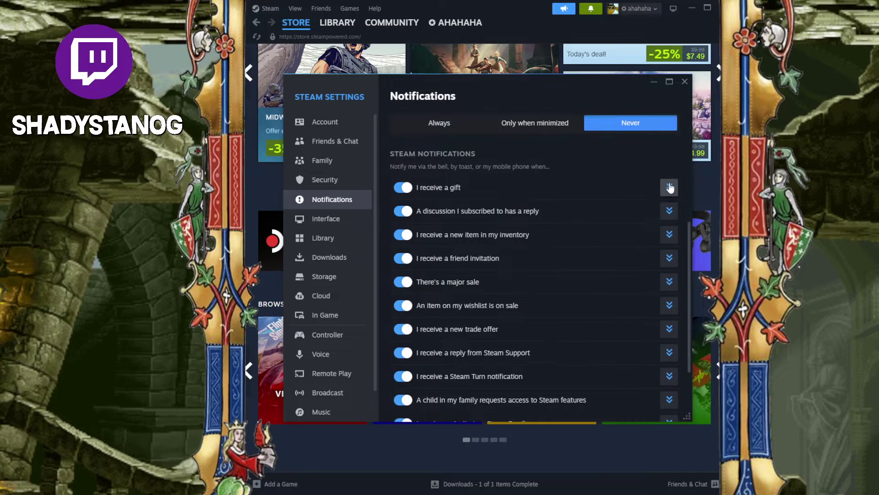
click(669, 188)
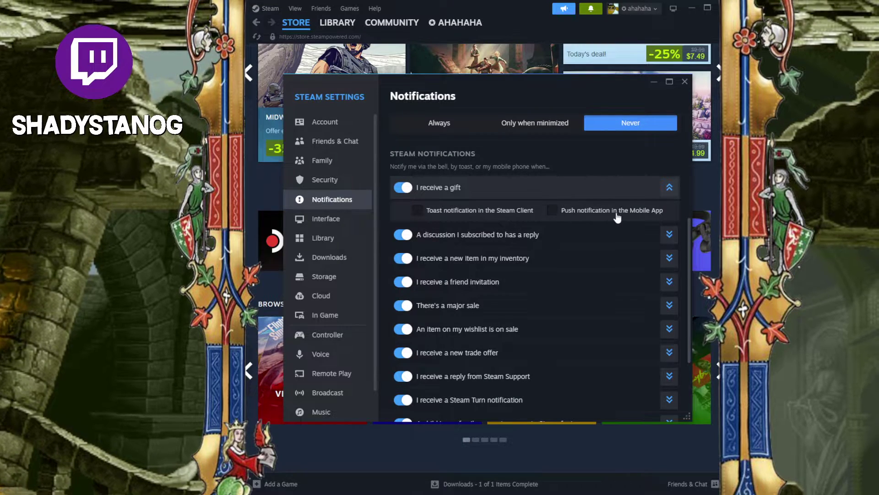
Enable mobile push for gifts and discussion replies, expanding the inventory, friend invitation and major sale rows
click(559, 210)
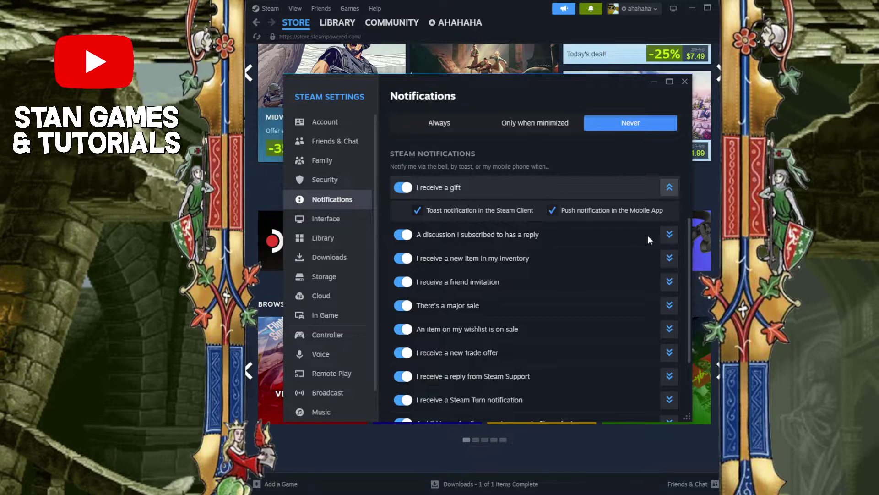
click(669, 235)
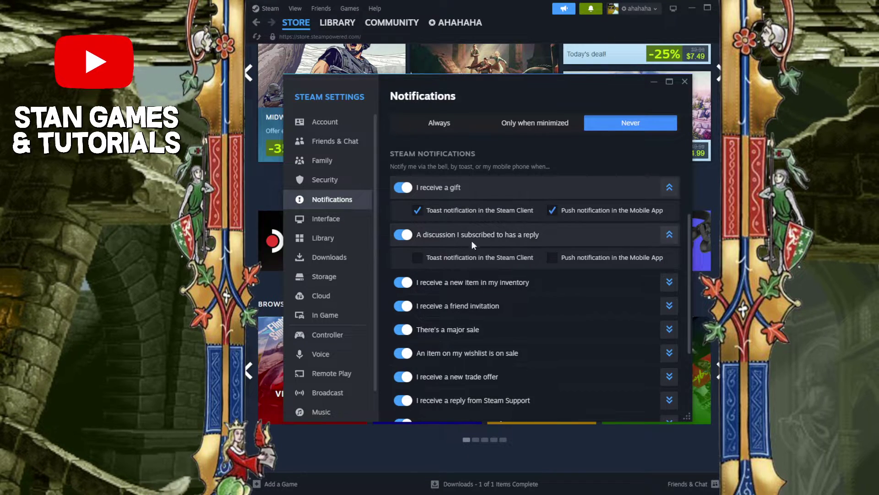
click(555, 258)
click(669, 282)
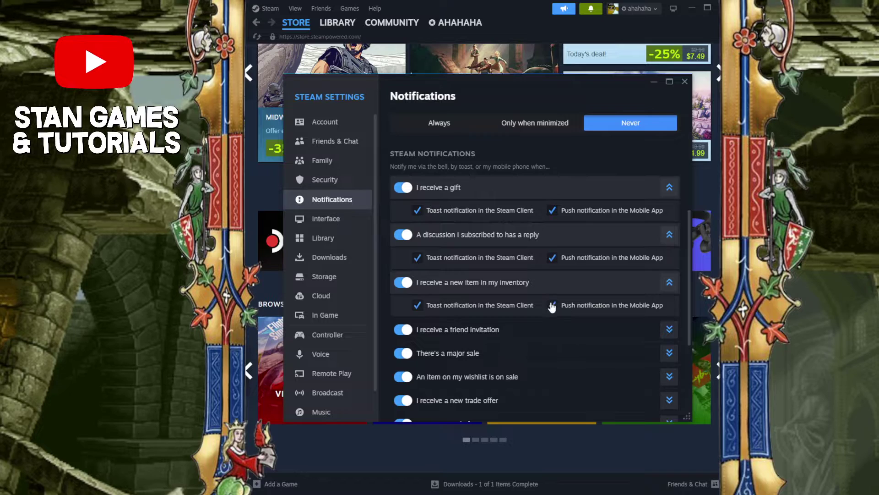
scroll(552, 307, down, 3)
click(669, 233)
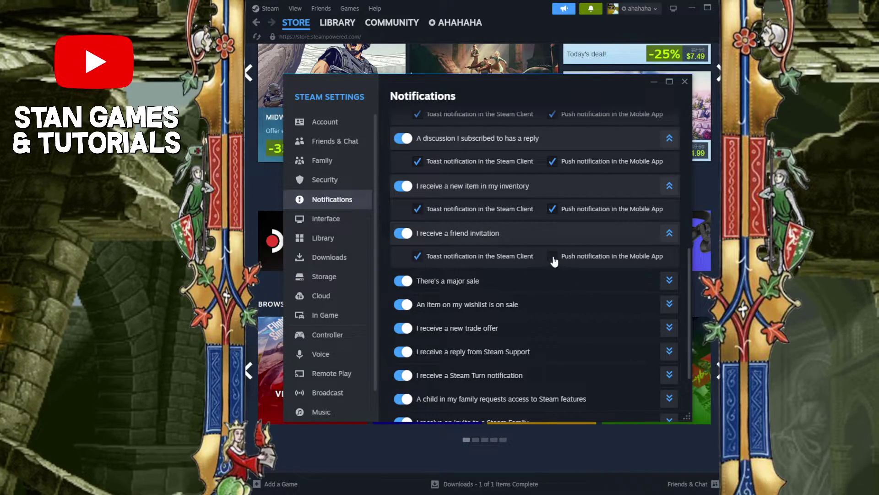
click(669, 281)
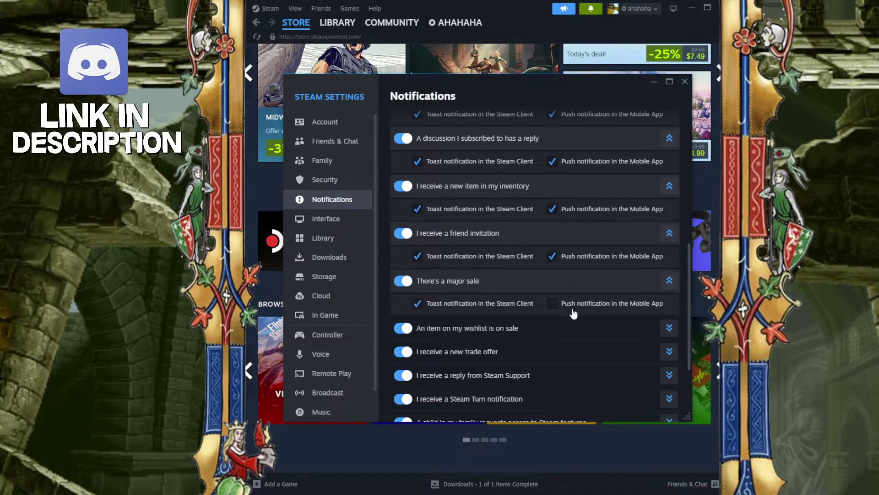
scroll(591, 325, up, 10)
scroll(599, 332, up, 2)
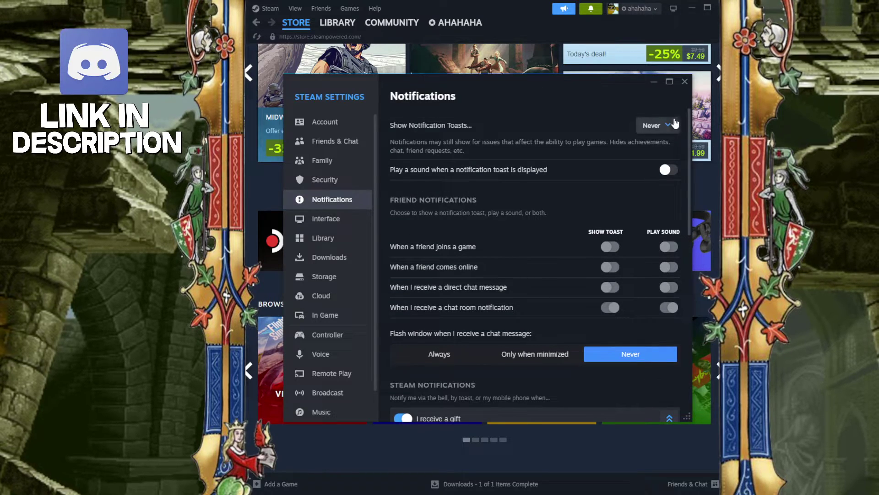
scroll(598, 369, down, 3)
scroll(643, 207, up, 3)
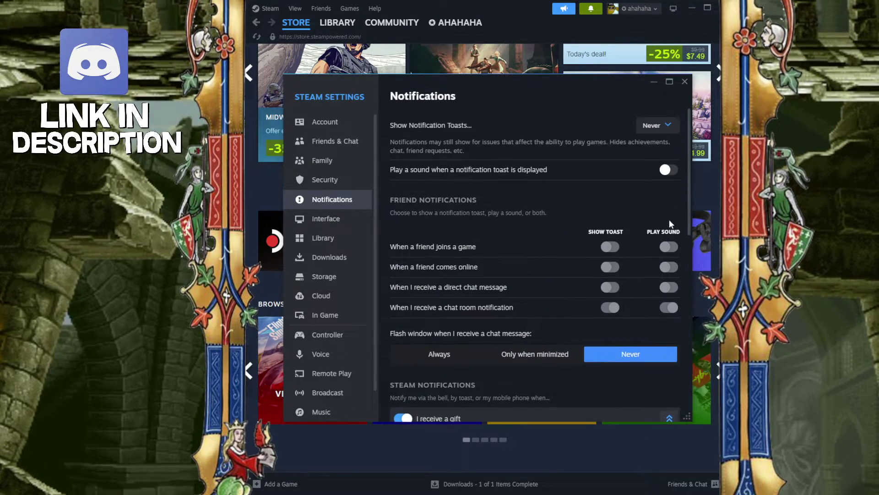
scroll(643, 257, down, 4)
scroll(440, 227, down, 3)
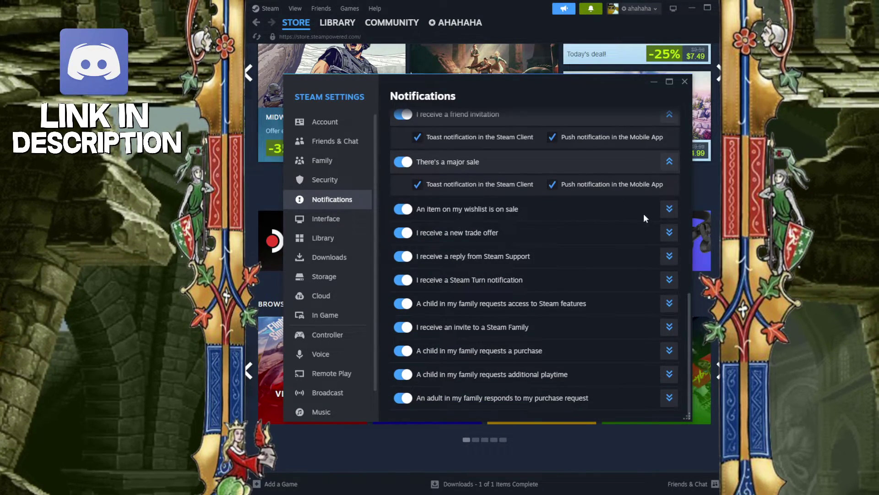
Expand the wishlist sale and trade offer notification rows to show their delivery options
click(670, 209)
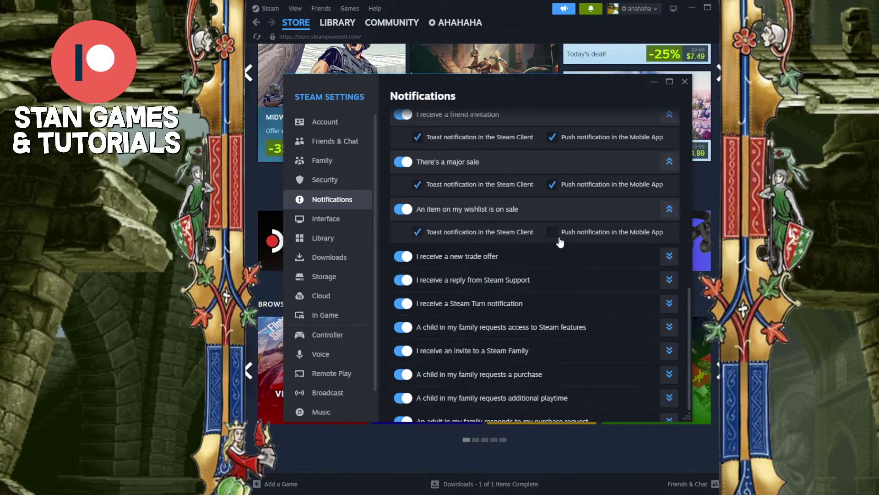
click(669, 256)
scroll(673, 248, up, 2)
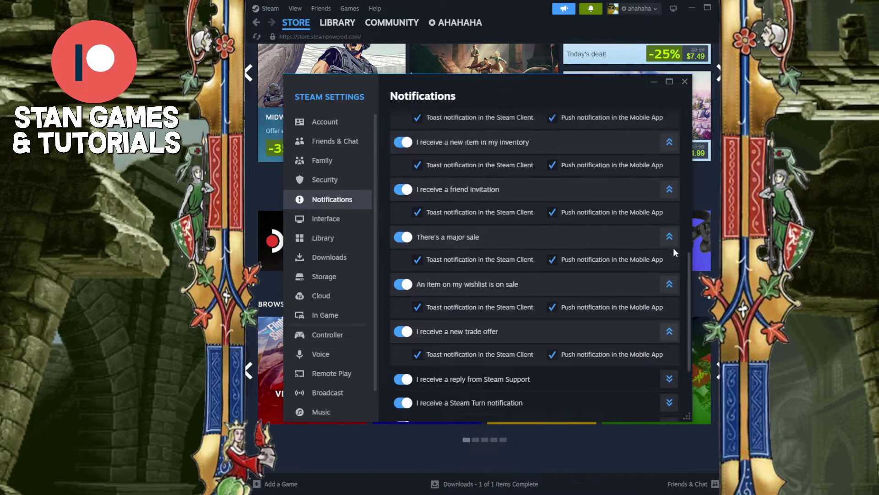
scroll(673, 254, up, 4)
scroll(557, 239, up, 1)
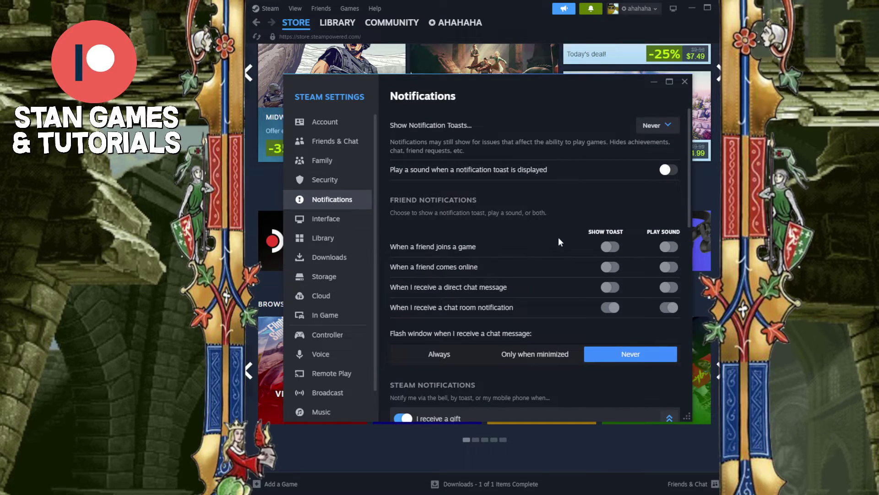